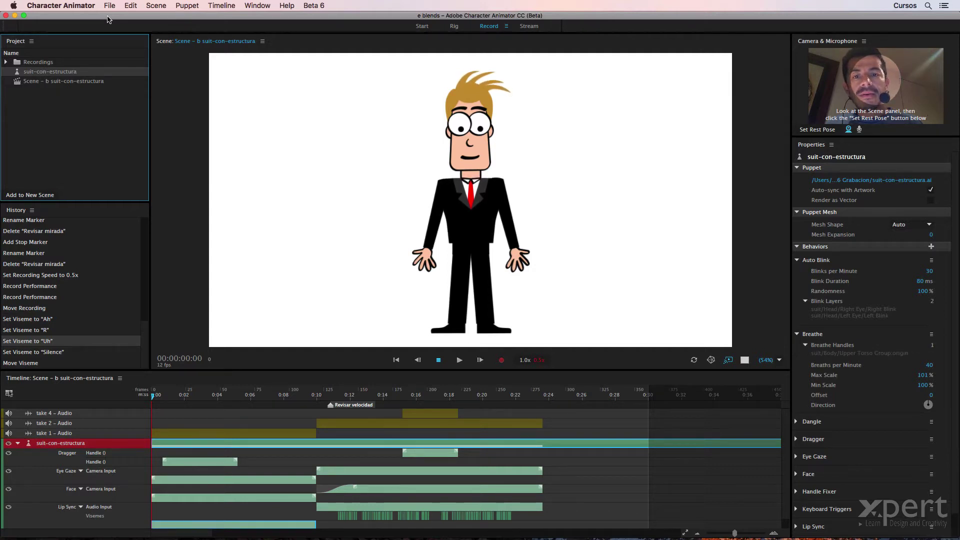
# - Open blends.chproj from the 06 Grabacion > e blends folder
pyautogui.click(110, 6)
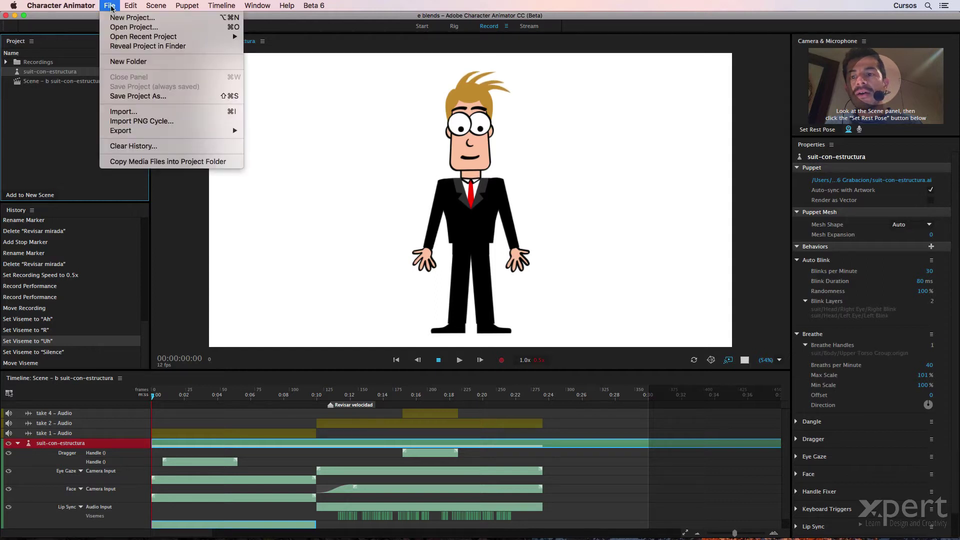
pyautogui.click(123, 31)
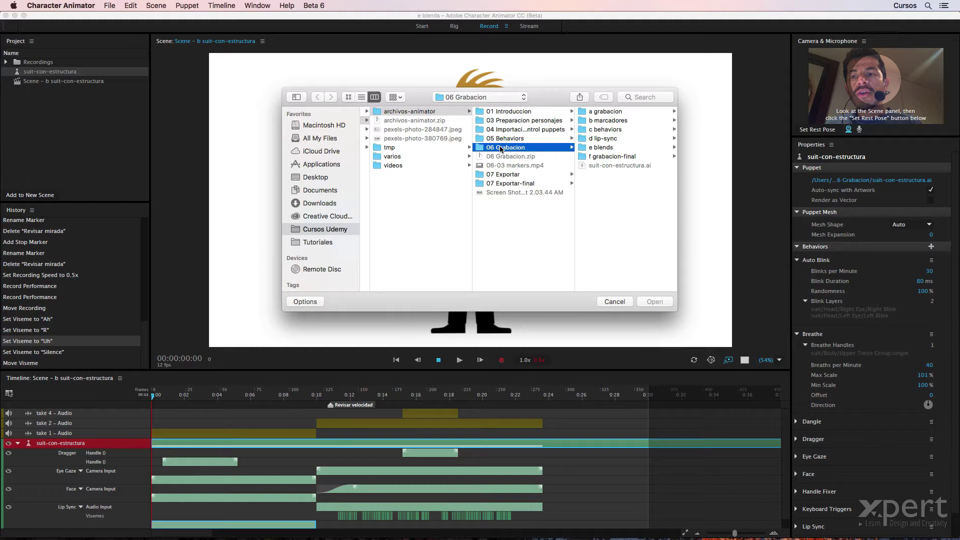
pyautogui.click(604, 148)
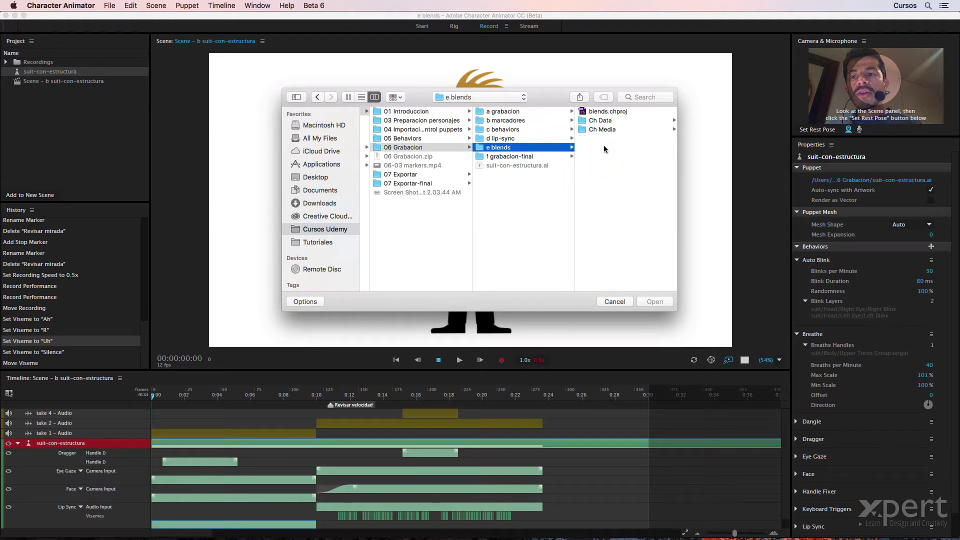
pyautogui.click(603, 112)
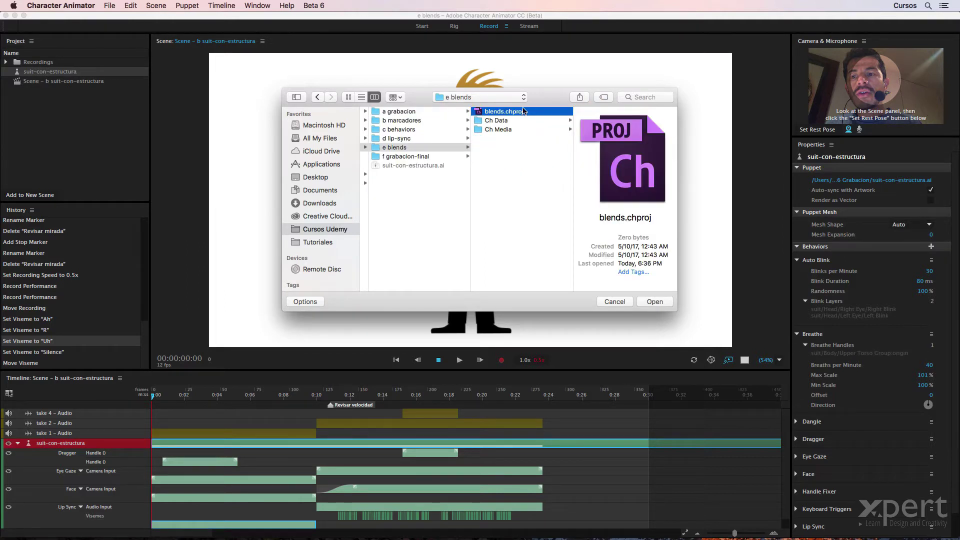
pyautogui.click(657, 301)
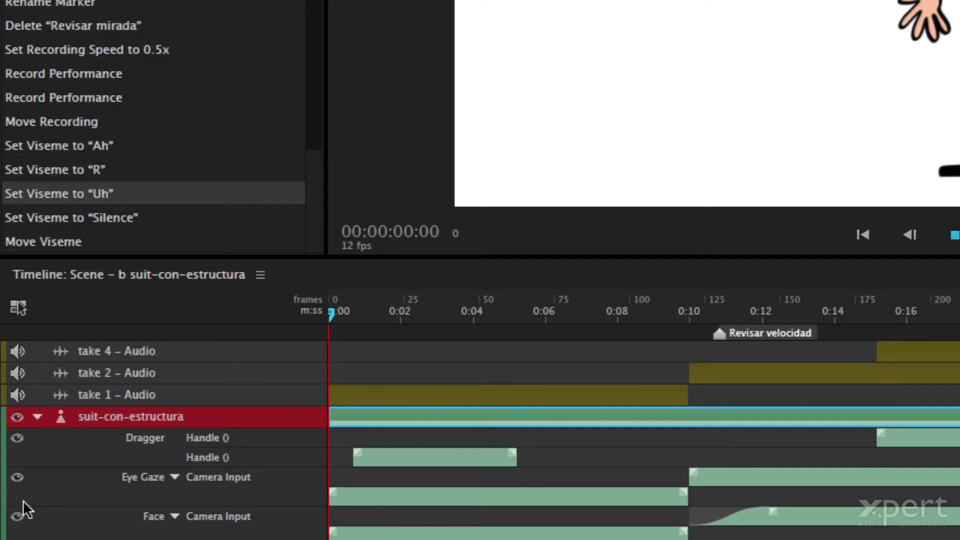
pyautogui.click(88, 393)
pyautogui.click(92, 373)
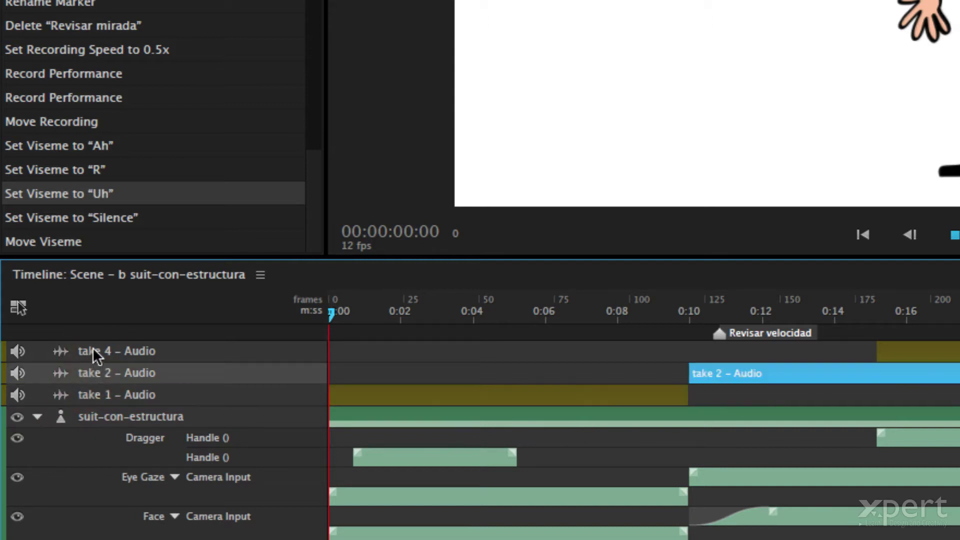
pyautogui.click(92, 348)
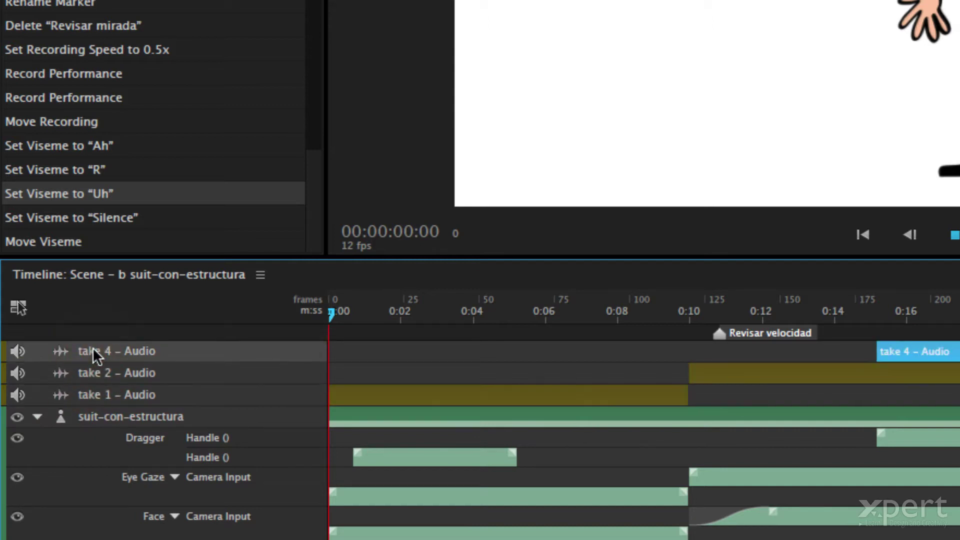
pyautogui.click(92, 416)
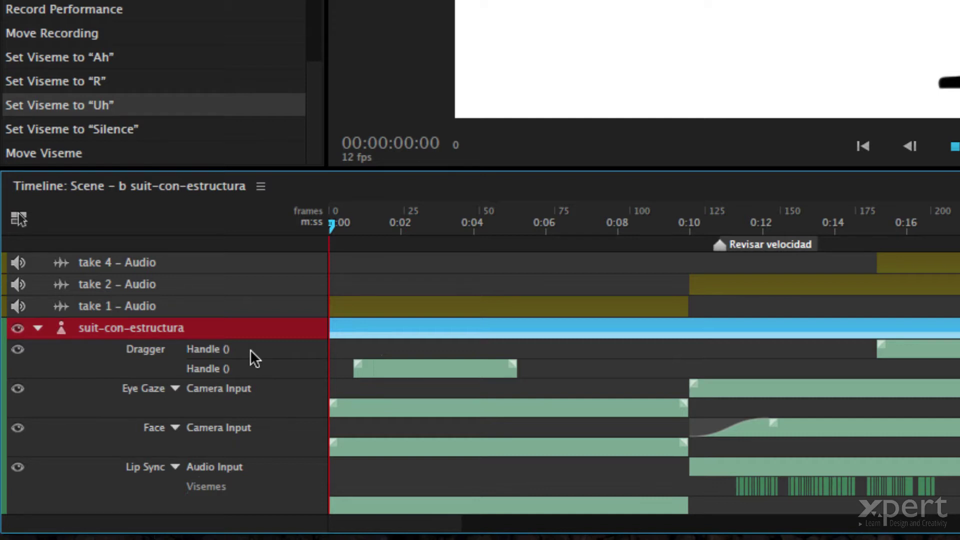
pyautogui.click(119, 306)
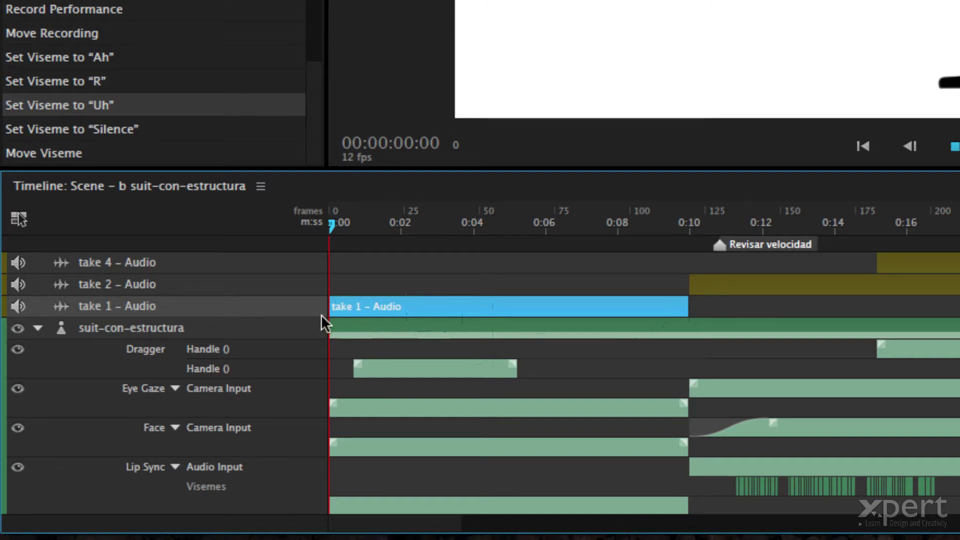
pyautogui.click(148, 284)
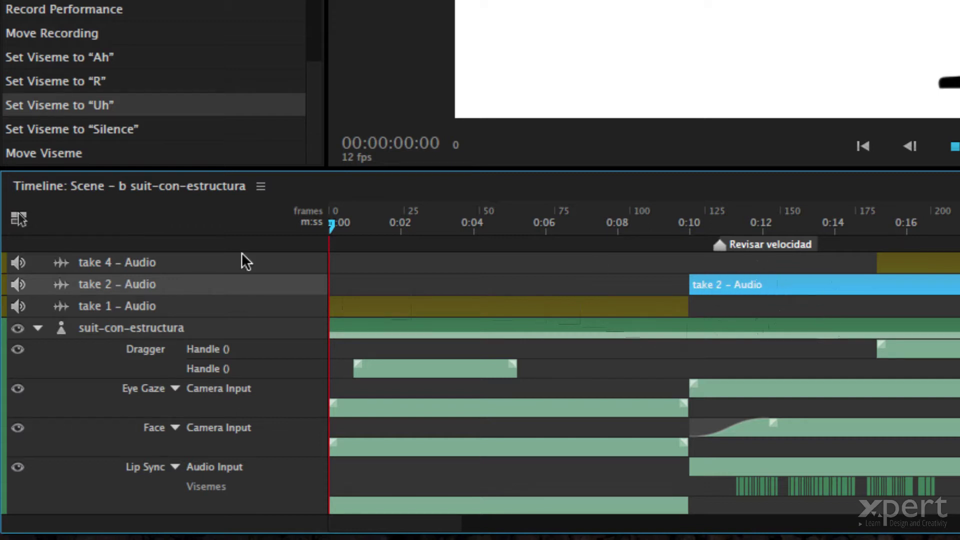
pyautogui.click(93, 264)
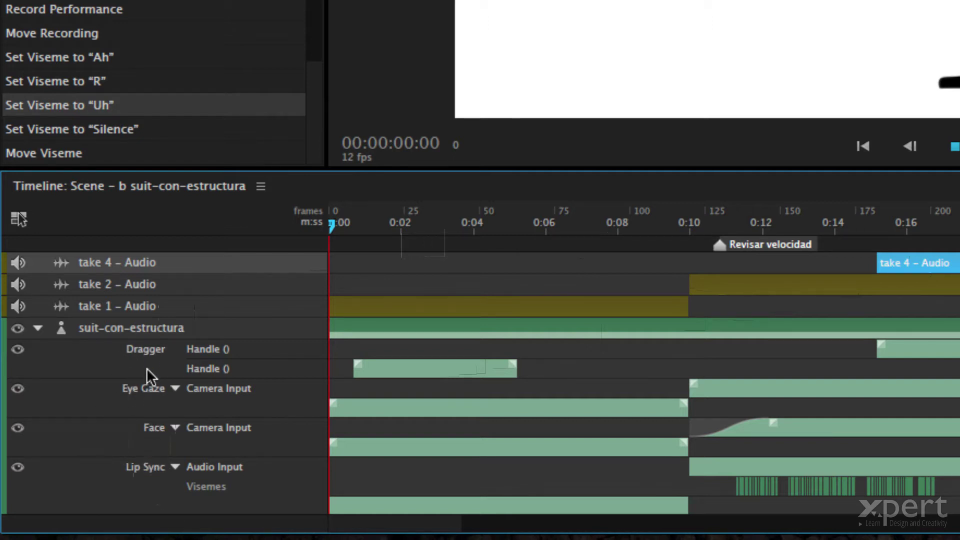
pyautogui.click(147, 349)
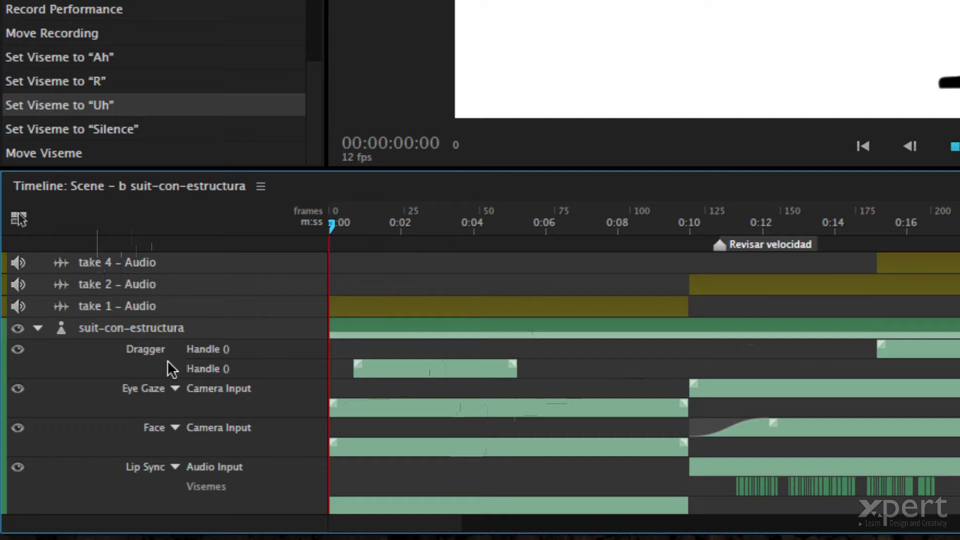
pyautogui.click(390, 377)
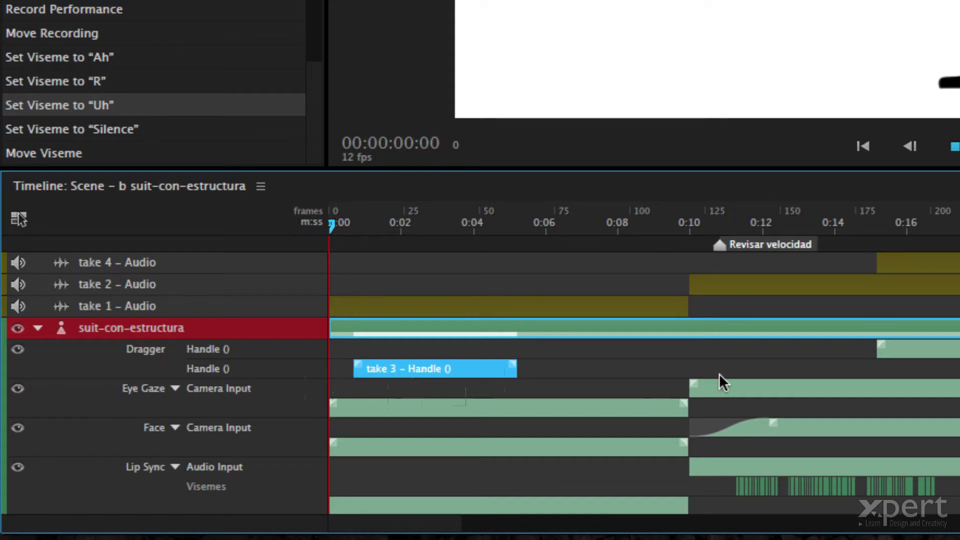
pyautogui.click(737, 385)
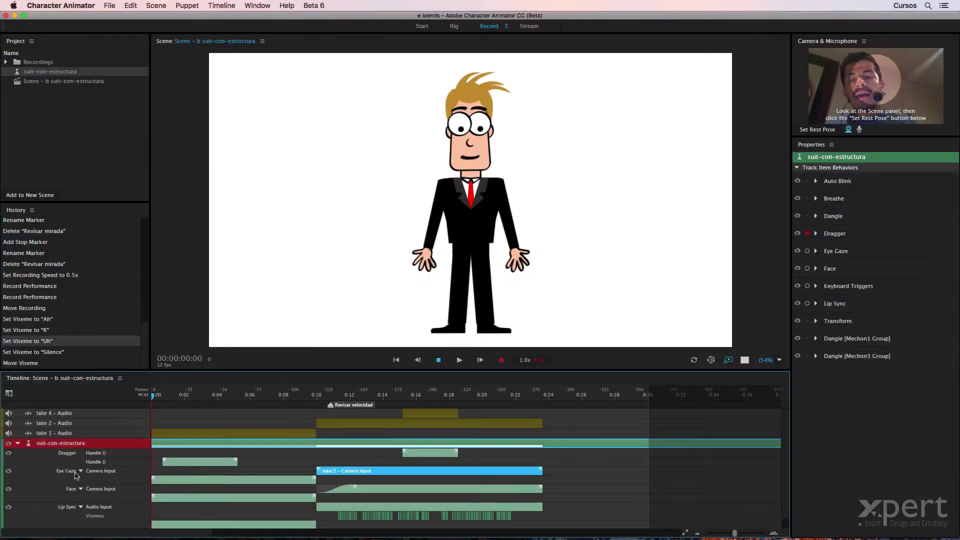
pyautogui.click(369, 489)
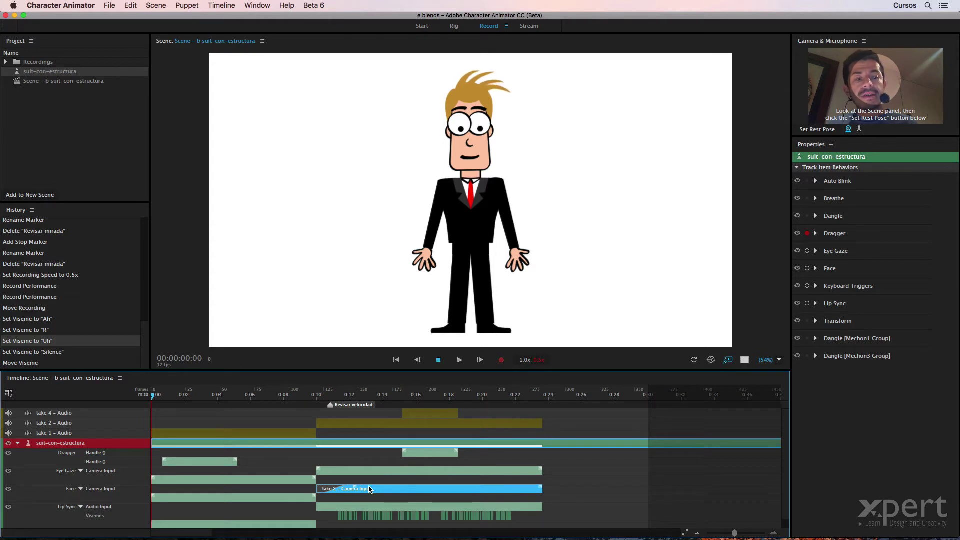
pyautogui.click(353, 478)
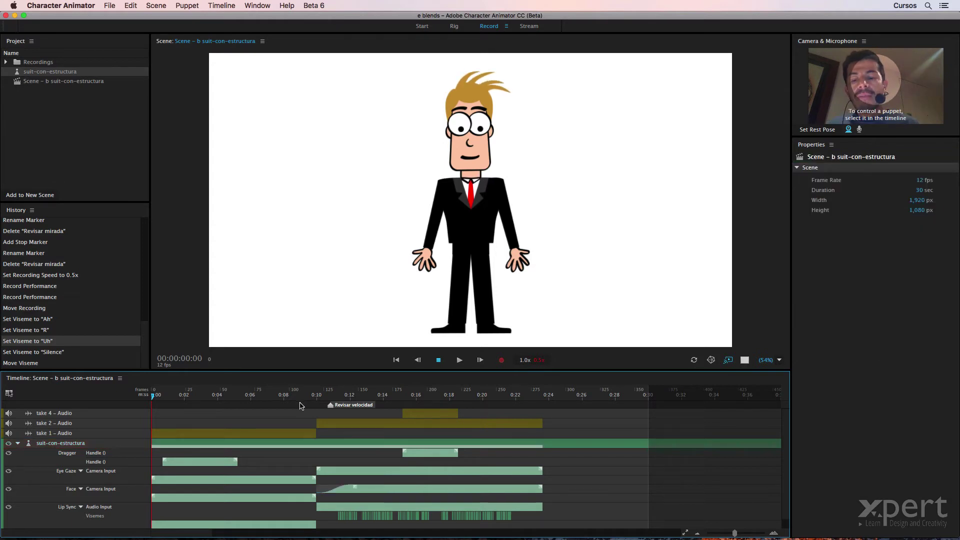
pyautogui.click(300, 396)
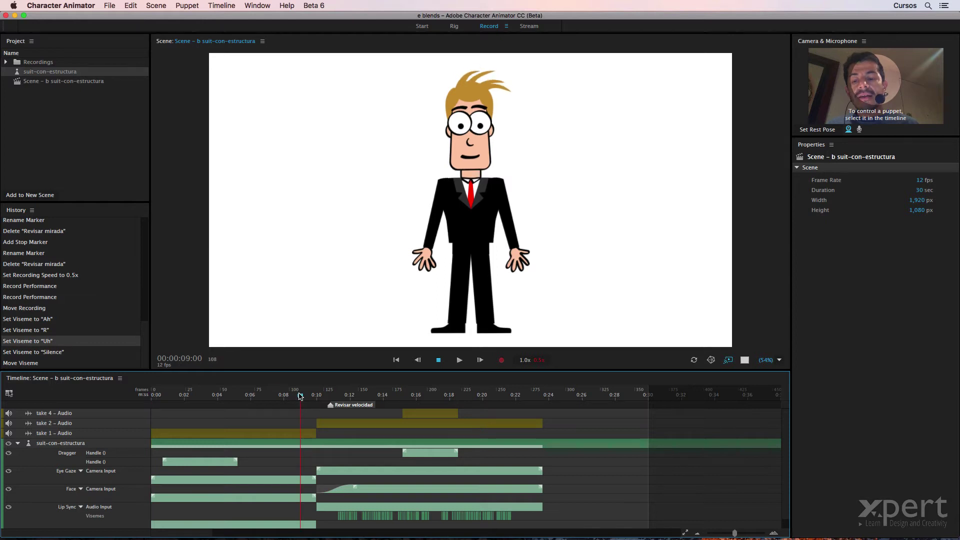
pyautogui.press('space')
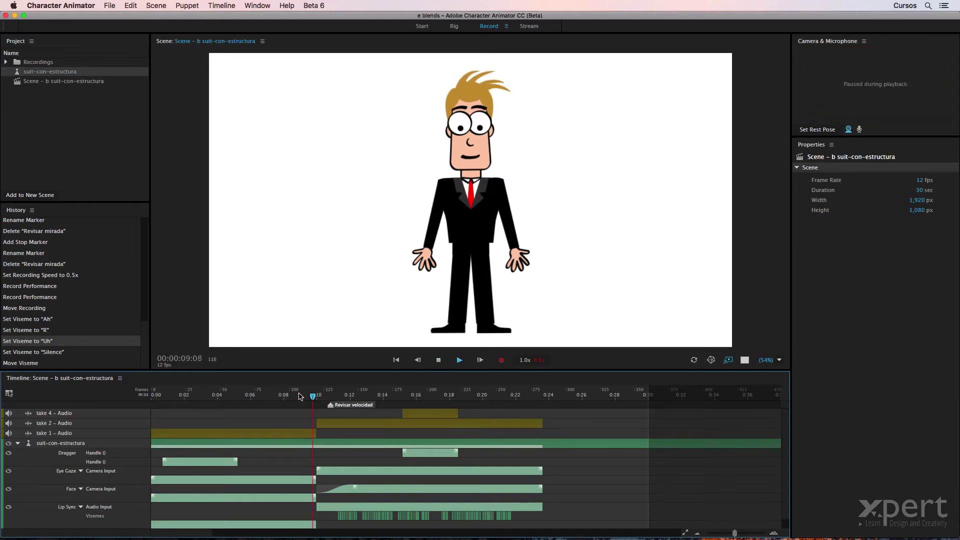
pyautogui.press('space')
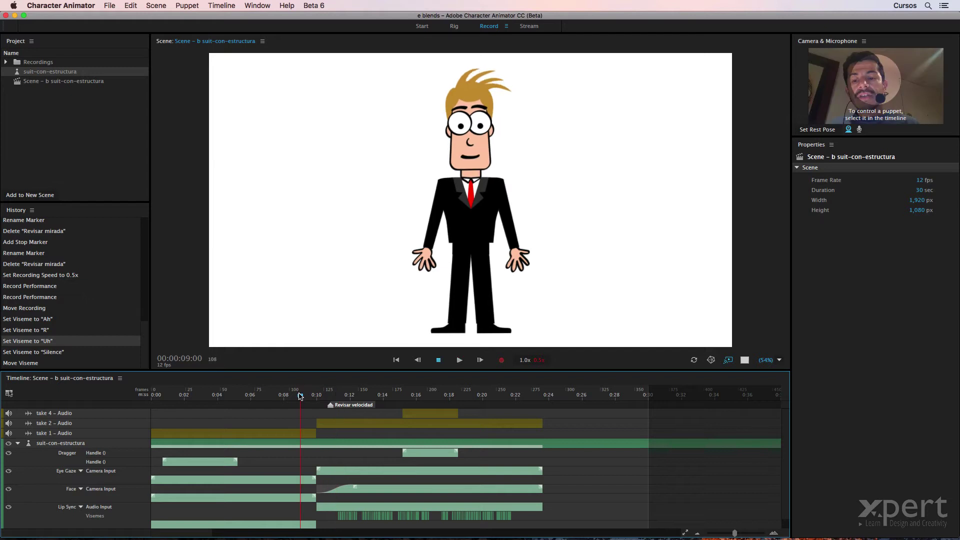
pyautogui.press('space')
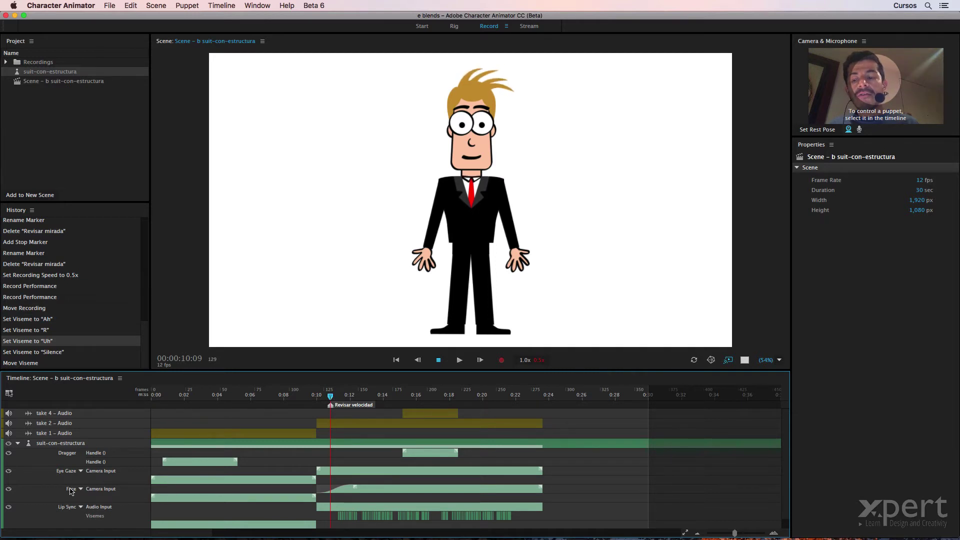
pyautogui.click(8, 490)
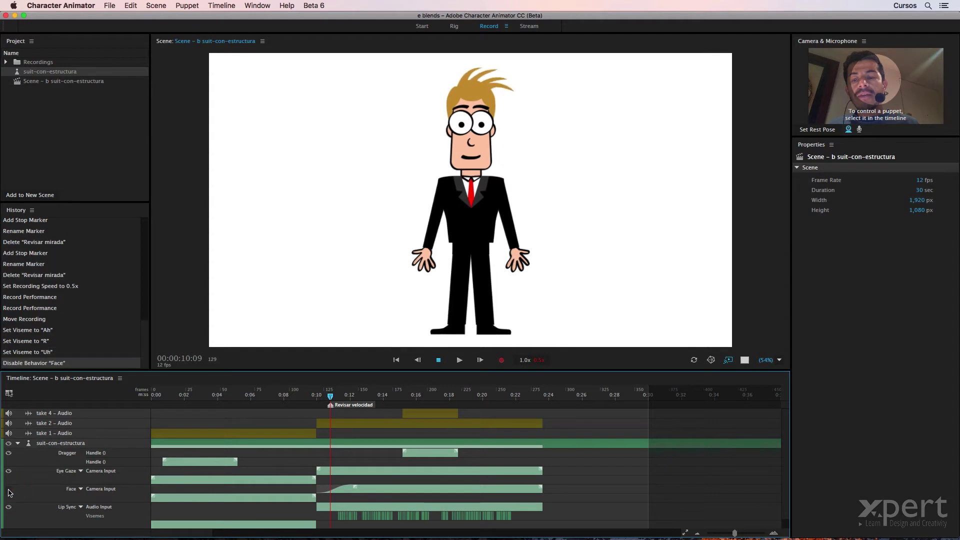
pyautogui.moveTo(331, 395); pyautogui.dragTo(318, 401)
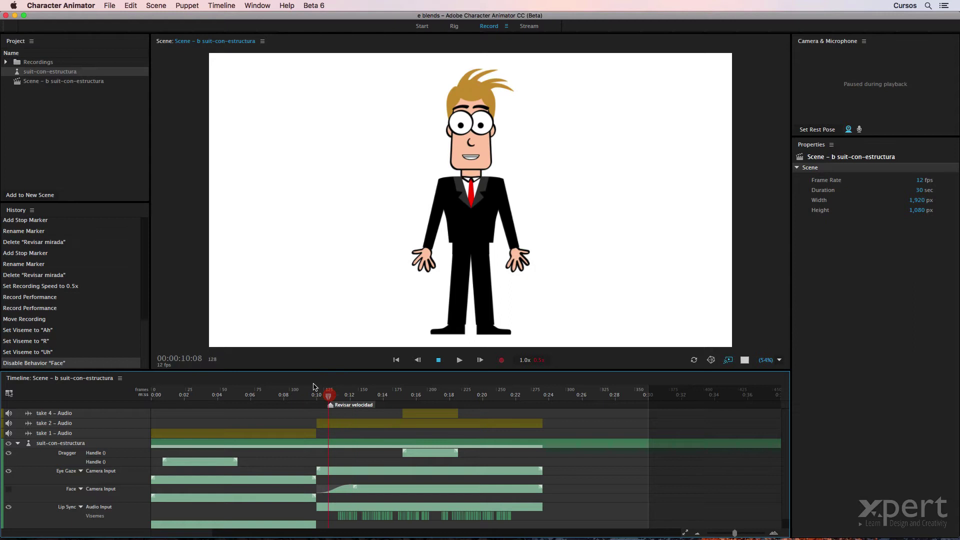
pyautogui.moveTo(315, 388); pyautogui.dragTo(304, 389)
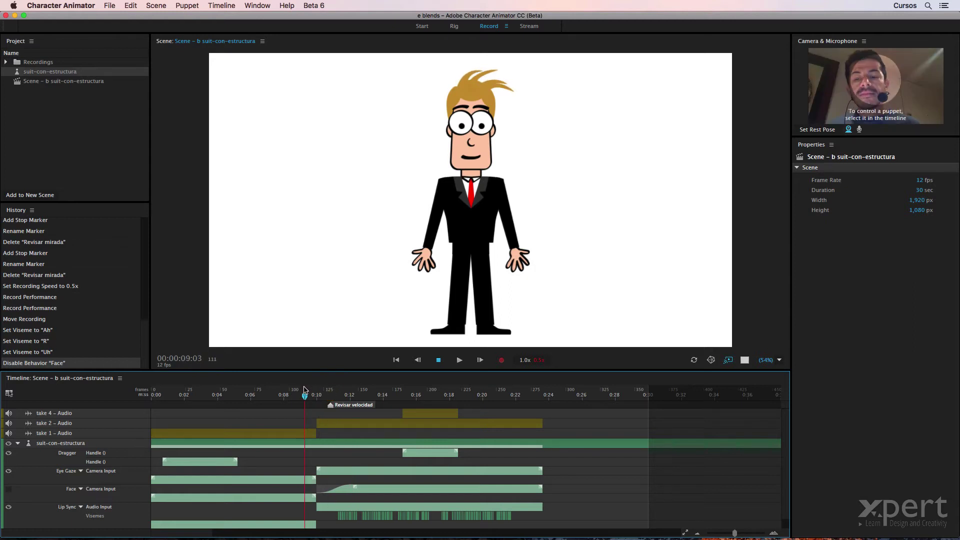
pyautogui.click(8, 490)
pyautogui.moveTo(306, 396)
pyautogui.mouseDown()
pyautogui.moveTo(347, 398)
pyautogui.moveTo(353, 409)
pyautogui.moveTo(321, 418)
pyautogui.moveTo(319, 399)
pyautogui.mouseUp()
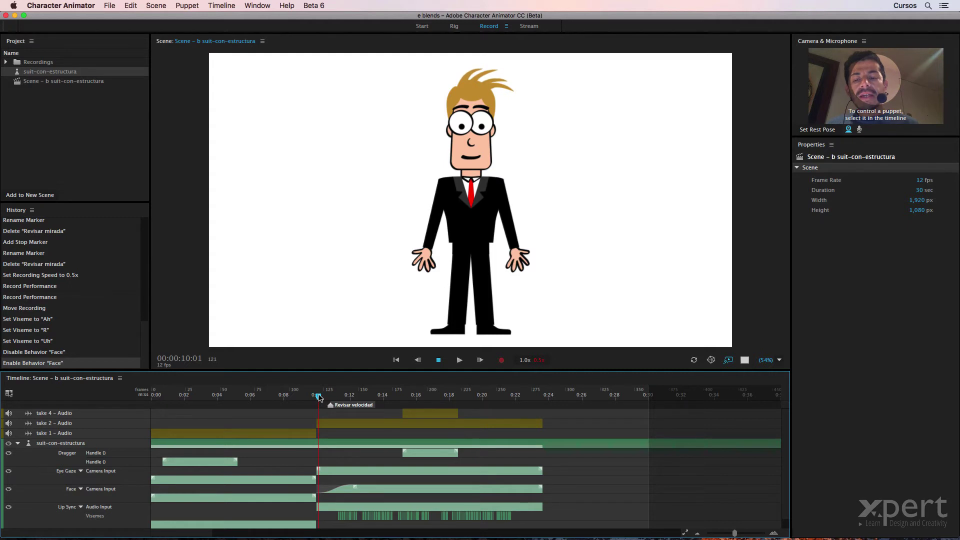
pyautogui.moveTo(319, 397); pyautogui.dragTo(301, 398)
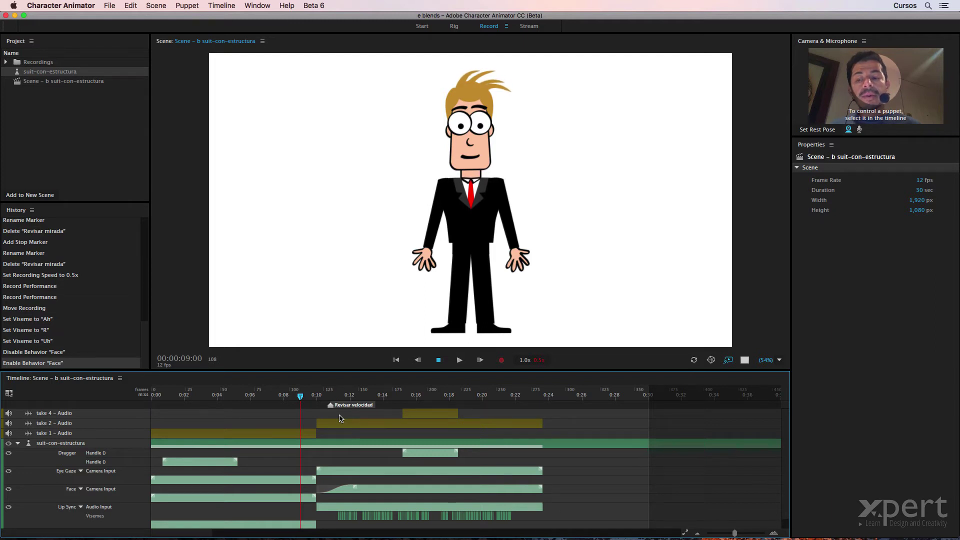
# - Arm only Face on the suit-con-estructura puppet, disarming Dragger, and set the rest pose
pyautogui.click(59, 445)
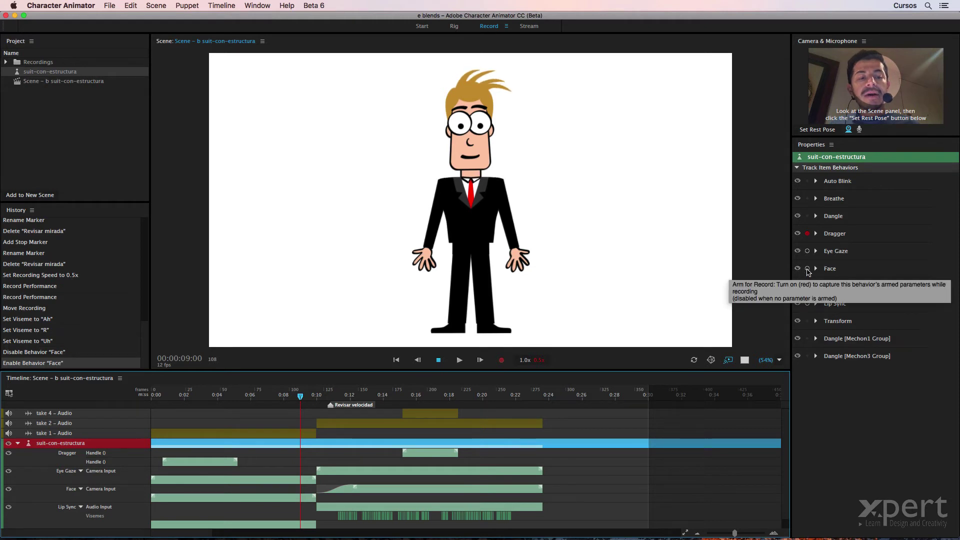
pyautogui.click(807, 270)
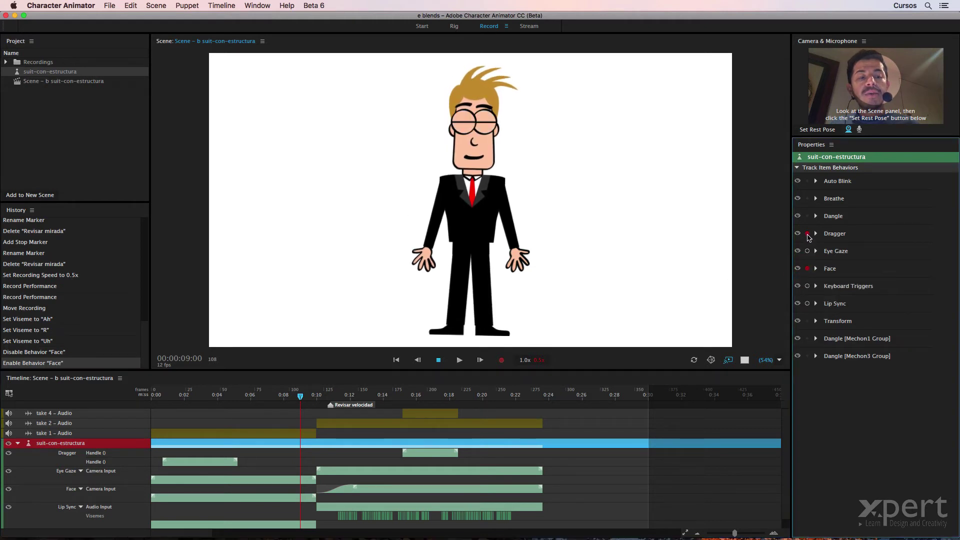
pyautogui.click(808, 235)
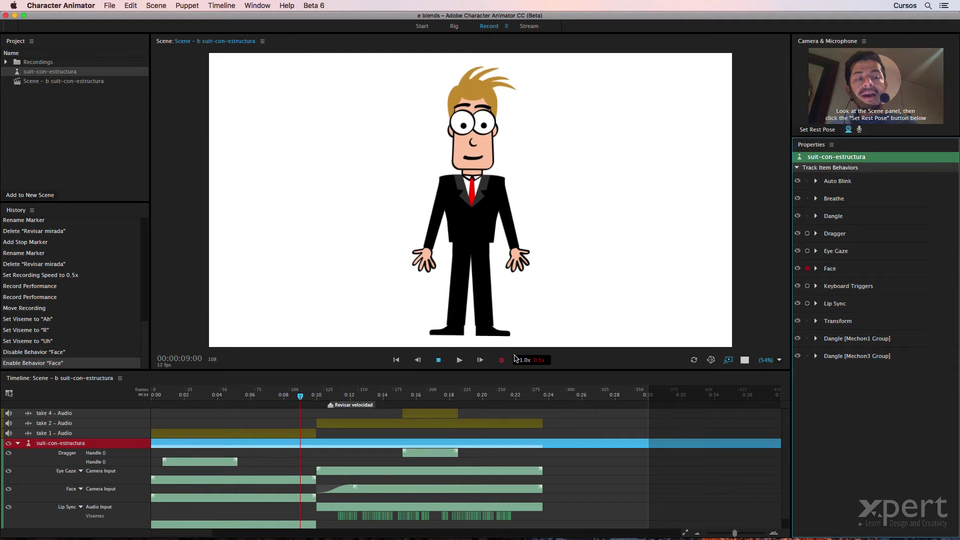
pyautogui.click(829, 131)
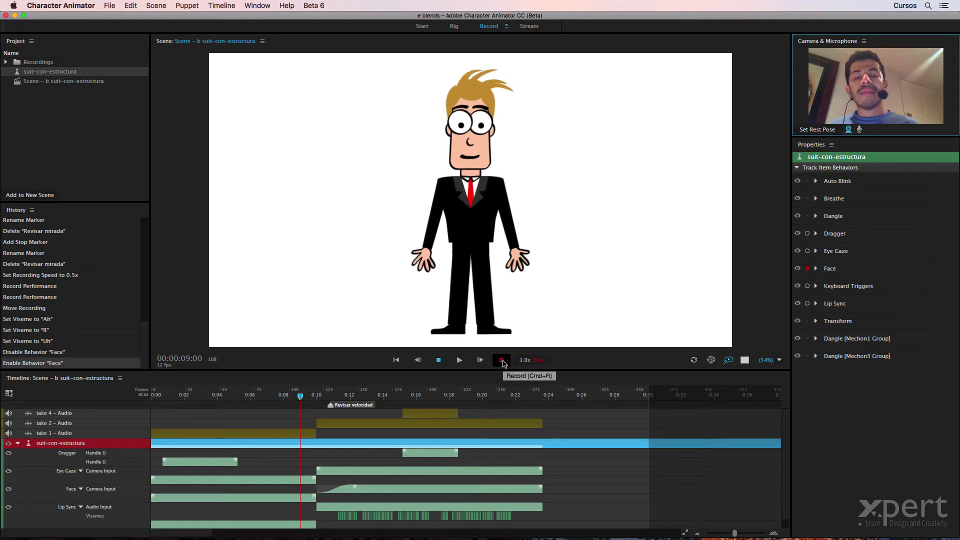
# - Record a short Face take 5 near 0:10, then rewind the playhead to review it
pyautogui.click(502, 361)
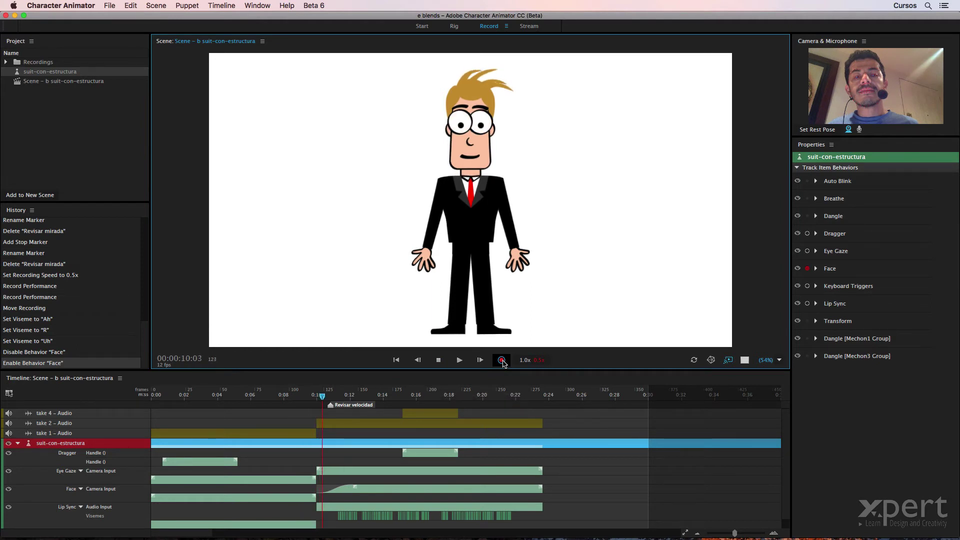
pyautogui.click(502, 360)
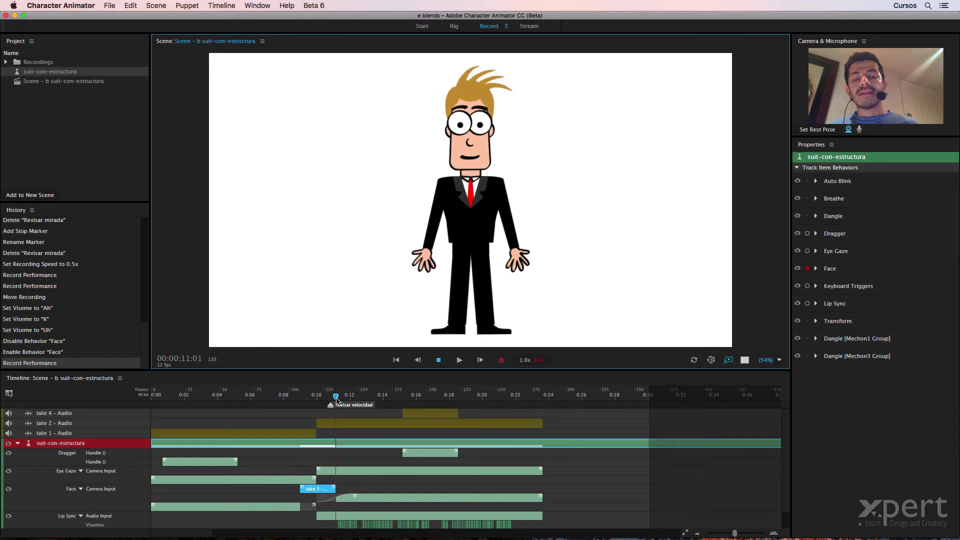
pyautogui.moveTo(336, 399)
pyautogui.mouseDown()
pyautogui.moveTo(266, 400)
pyautogui.moveTo(364, 396)
pyautogui.mouseUp()
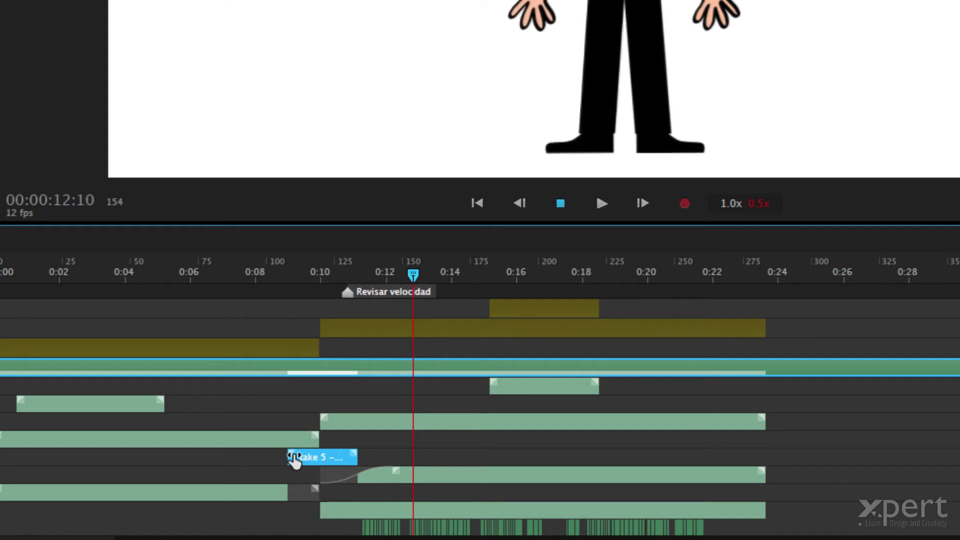
# - Drag take 5's left blend handle to lengthen and fine-tune its blend-in
pyautogui.moveTo(295, 461); pyautogui.dragTo(310, 458)
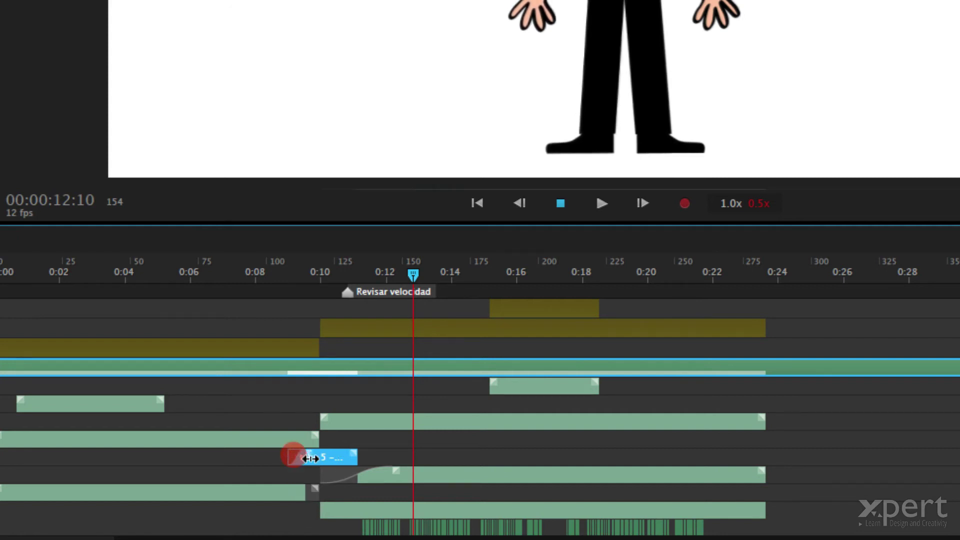
pyautogui.moveTo(311, 458); pyautogui.dragTo(305, 458)
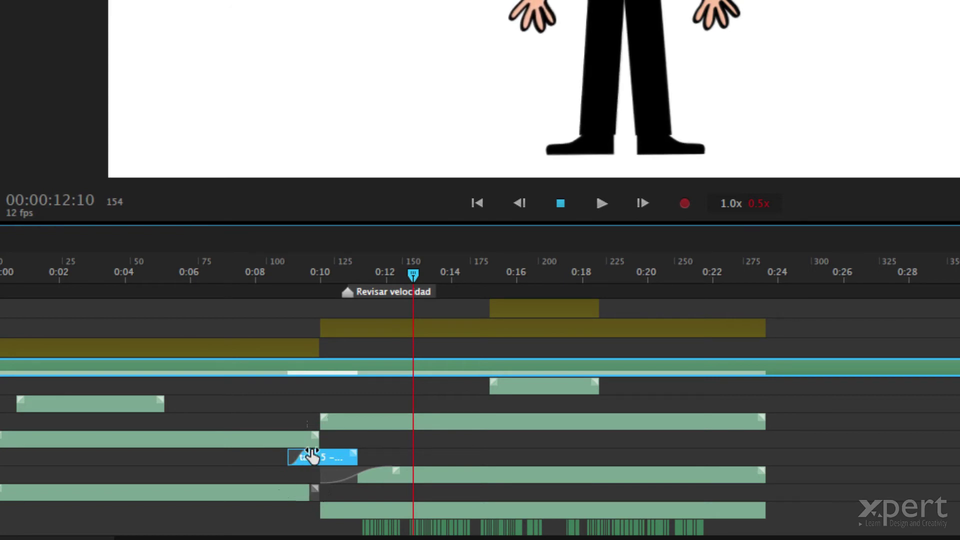
pyautogui.moveTo(304, 488); pyautogui.dragTo(298, 499)
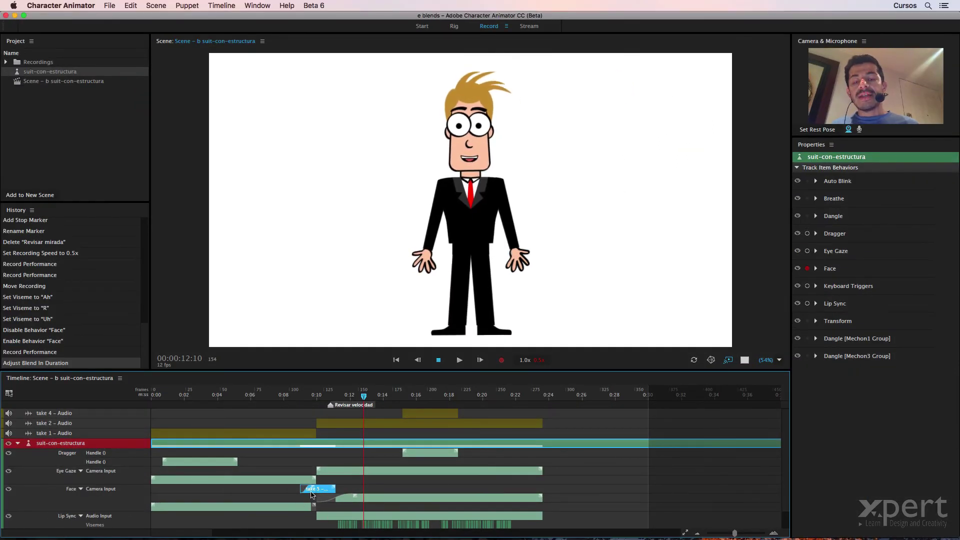
# - Select the take 1, take 2 and take 5 Face clips and scrub through the blended transition
pyautogui.click(306, 507)
pyautogui.click(364, 498)
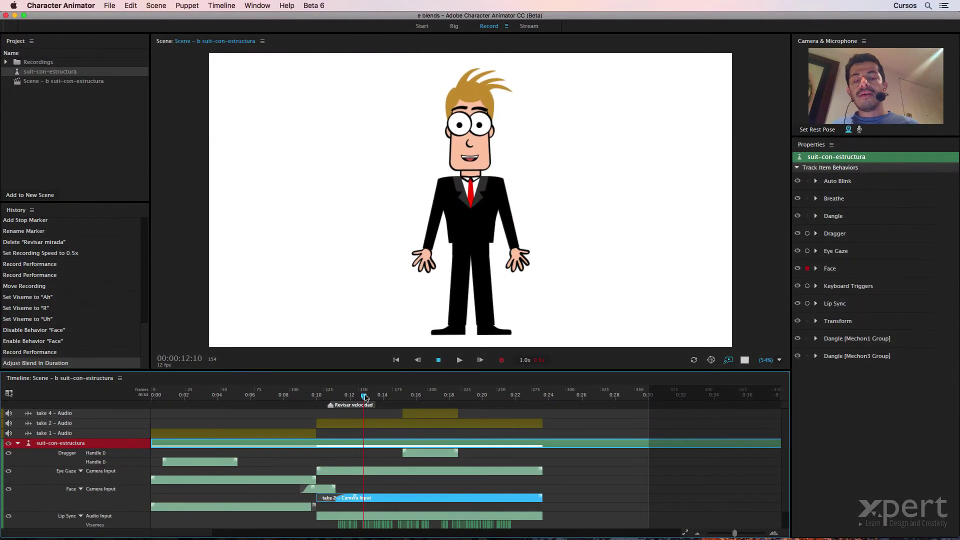
pyautogui.moveTo(366, 397); pyautogui.dragTo(328, 413)
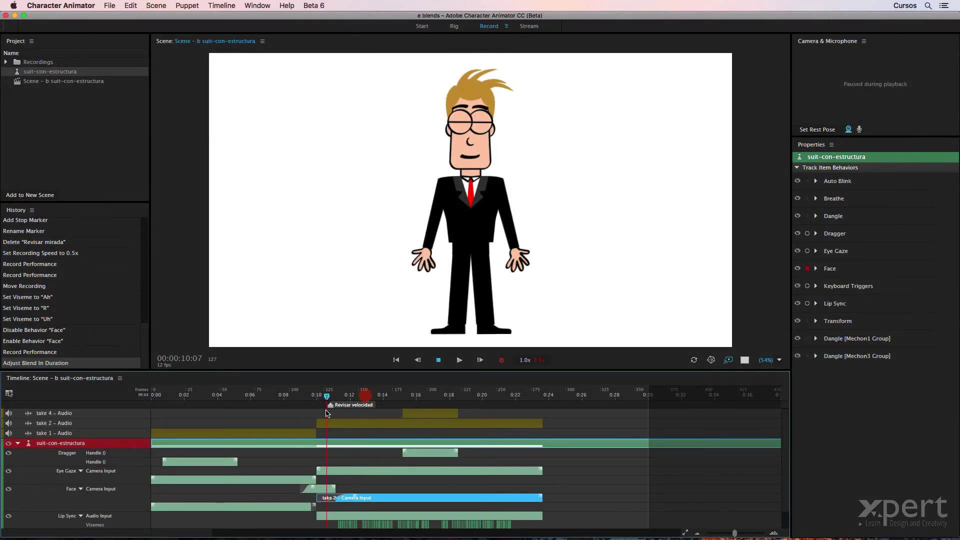
pyautogui.moveTo(325, 414)
pyautogui.mouseDown()
pyautogui.moveTo(292, 429)
pyautogui.moveTo(315, 442)
pyautogui.moveTo(306, 440)
pyautogui.mouseUp()
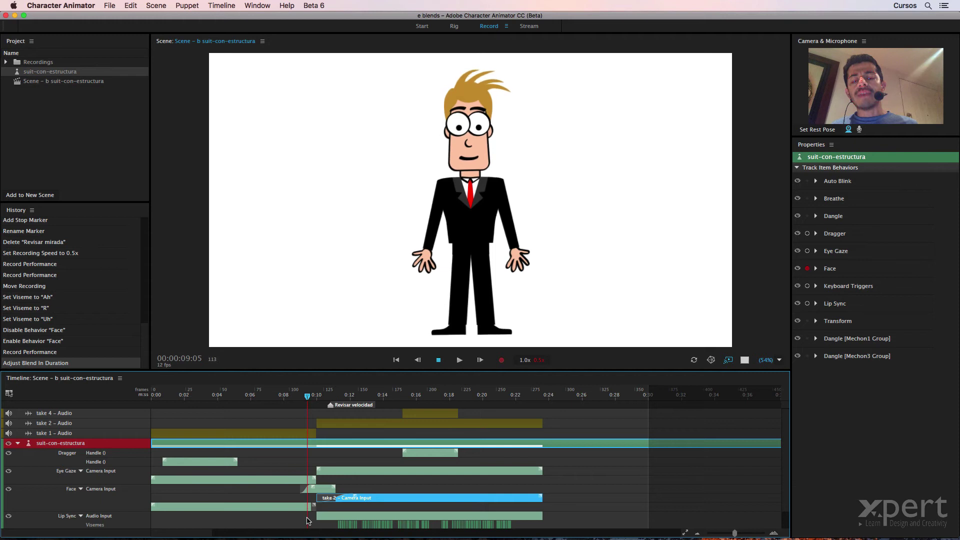
pyautogui.click(316, 491)
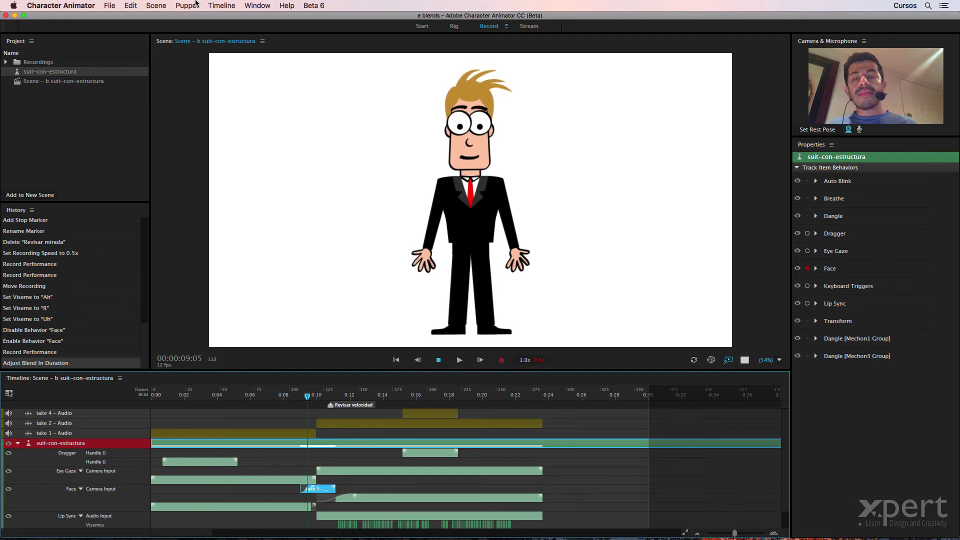
# - Show the Timeline menu's Blend Take submenu for take 5
pyautogui.click(224, 4)
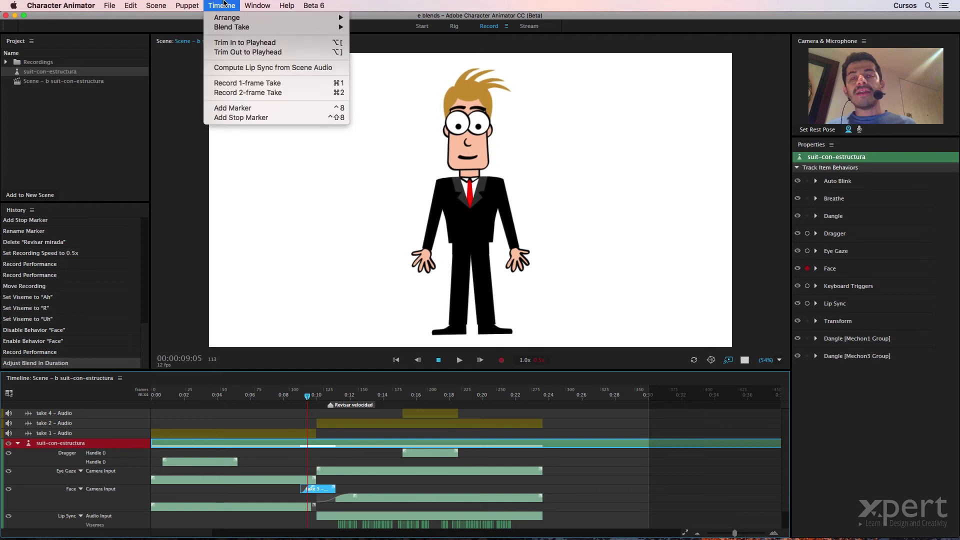
pyautogui.moveTo(257, 29)
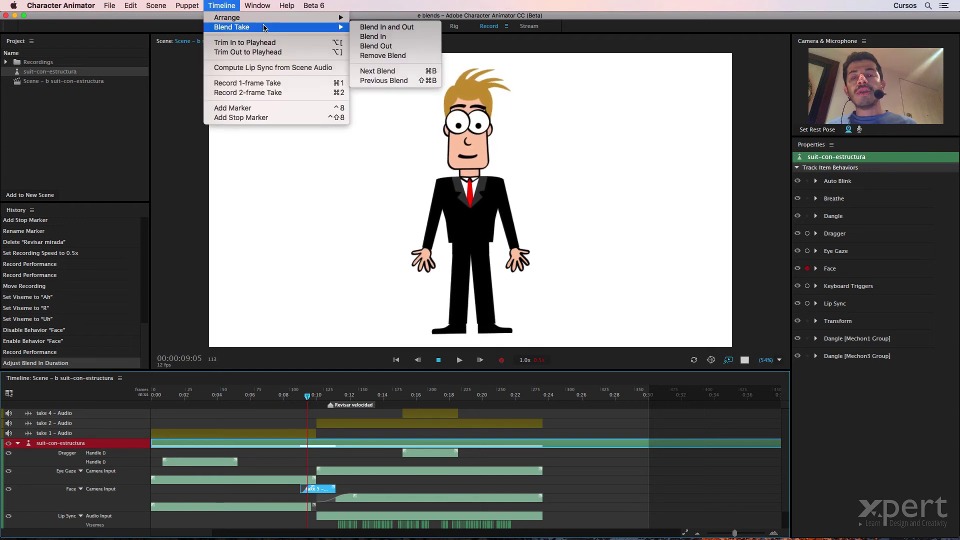
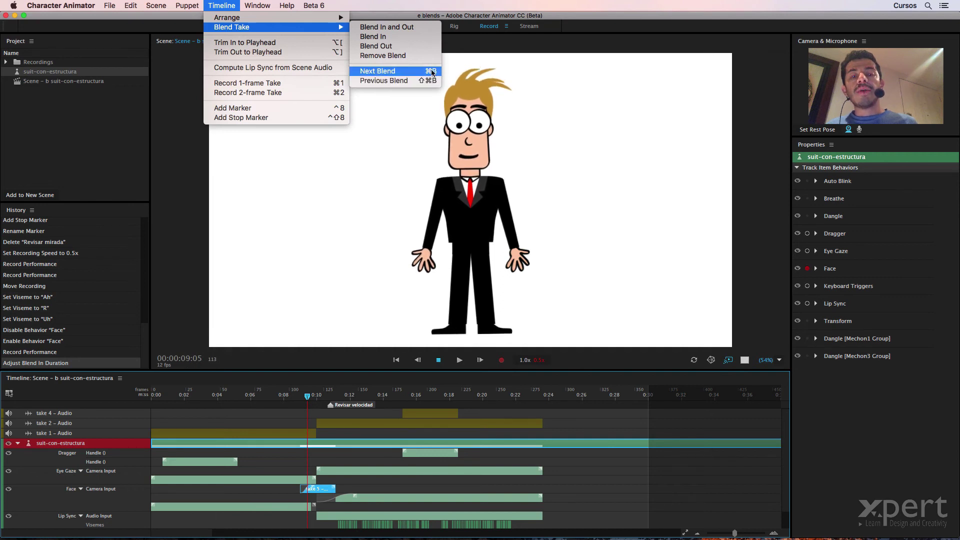
# - Select the next blend handle on the Face track via Timeline > Blend Take > Next Blend
pyautogui.click(428, 72)
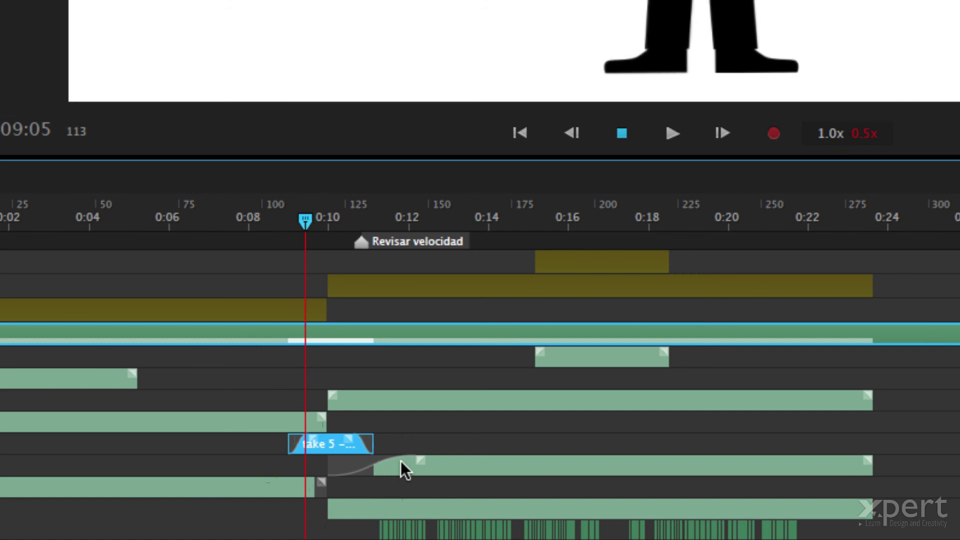
# - Shorten take 5's blend-in on the Face track and rewind the playhead to about 0:08
pyautogui.moveTo(422, 464); pyautogui.dragTo(321, 465)
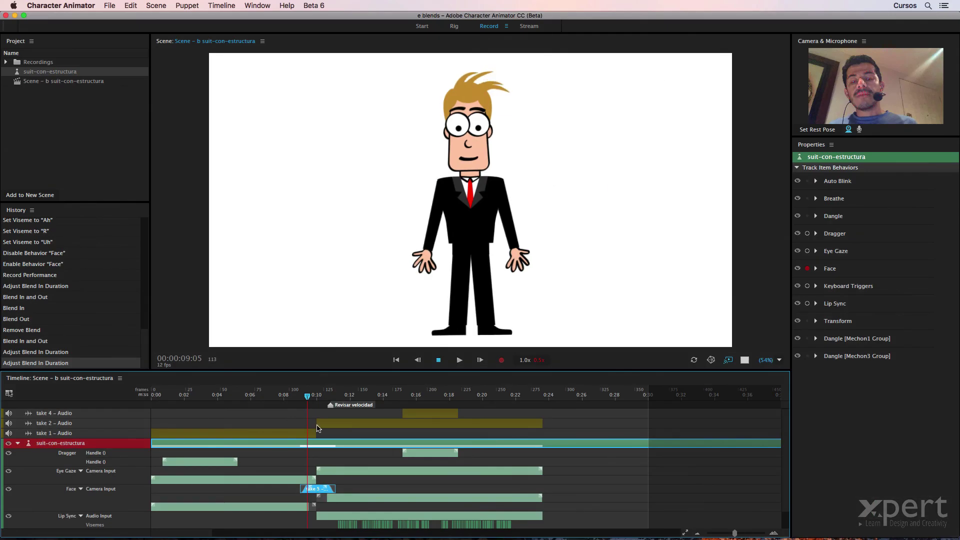
pyautogui.moveTo(310, 397); pyautogui.dragTo(291, 398)
# - Play the scene through the shortened take 5 blend and stop at about 0:11:08
pyautogui.press('space')
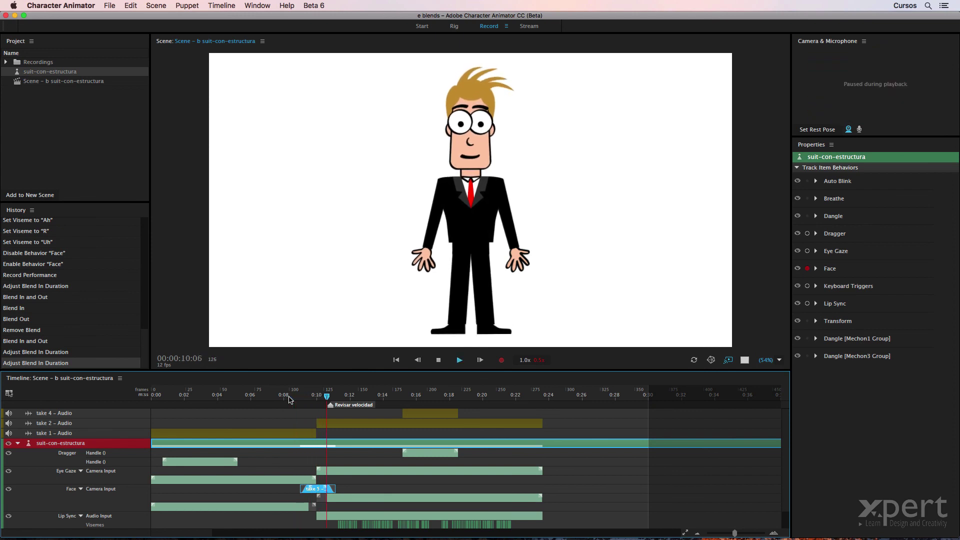
pyautogui.press('space')
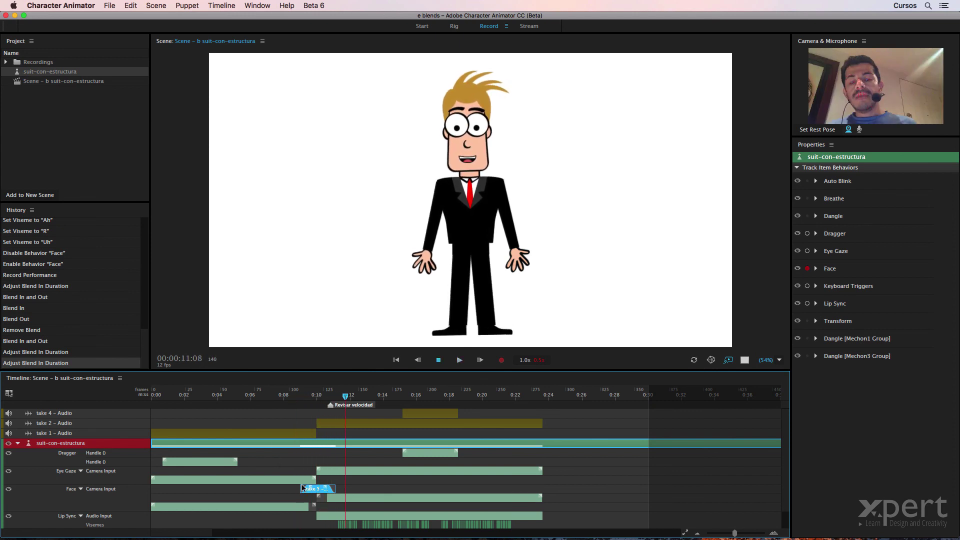